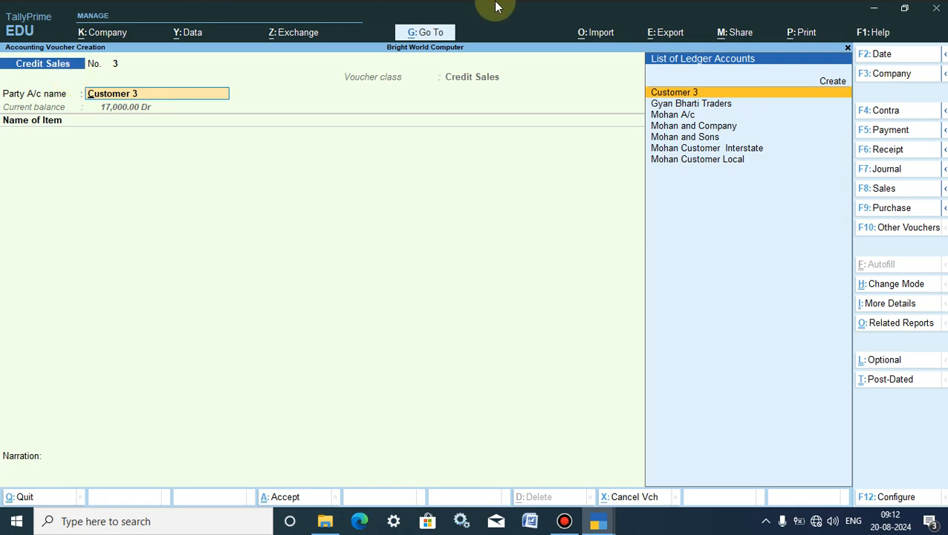
{"action": "left_click", "coordinate": [873, 15]}
{"action": "right_click", "coordinate": [433, 158]}
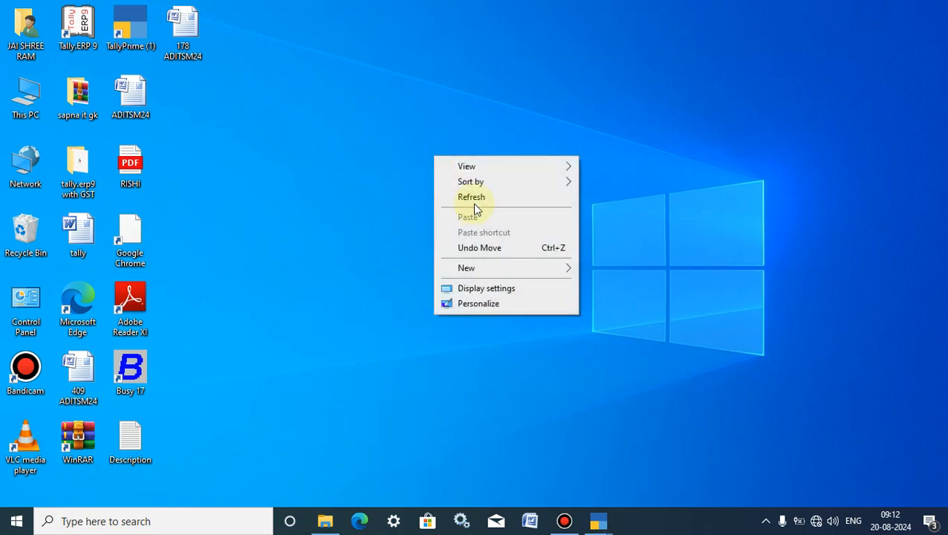
{"action": "left_click", "coordinate": [471, 199]}
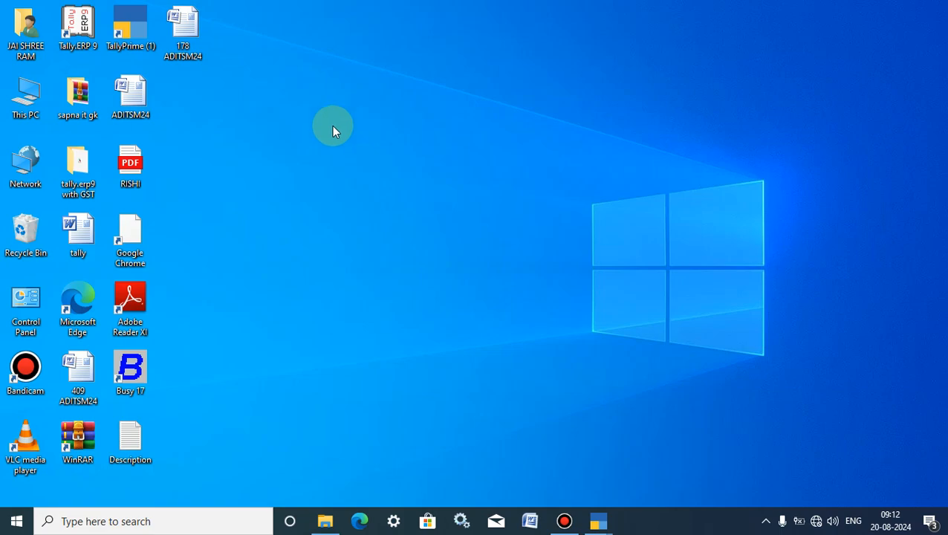
{"action": "right_click", "coordinate": [332, 125]}
{"action": "left_click", "coordinate": [372, 167]}
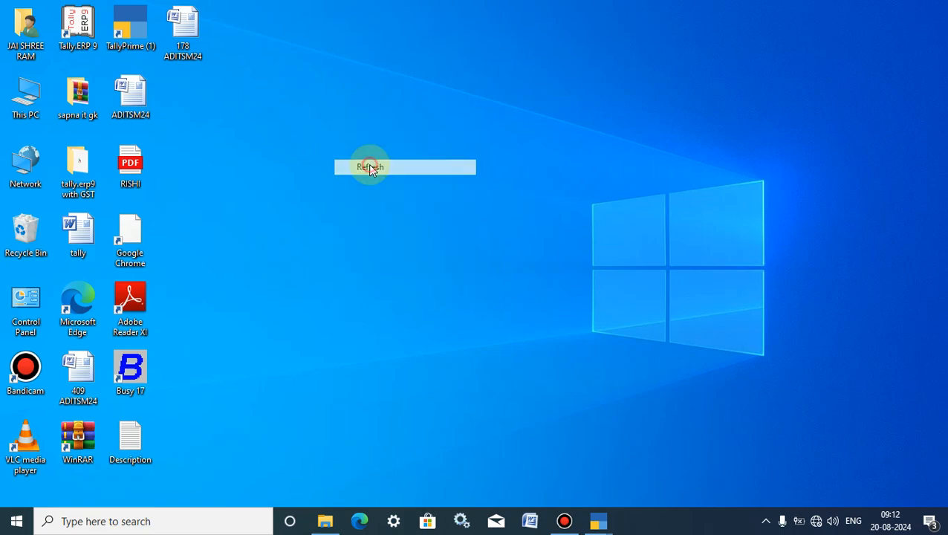
Step: Switch to the TallyPrime window showing the Gateway of Tally for Bright World Computer Institute 1
{"action": "left_click", "coordinate": [123, 25]}
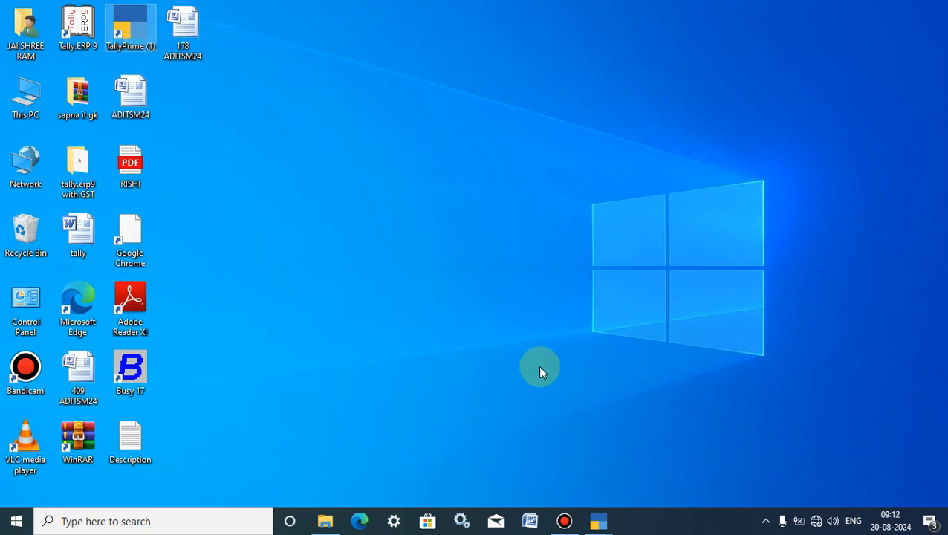
{"action": "mouse_move", "coordinate": [597, 522]}
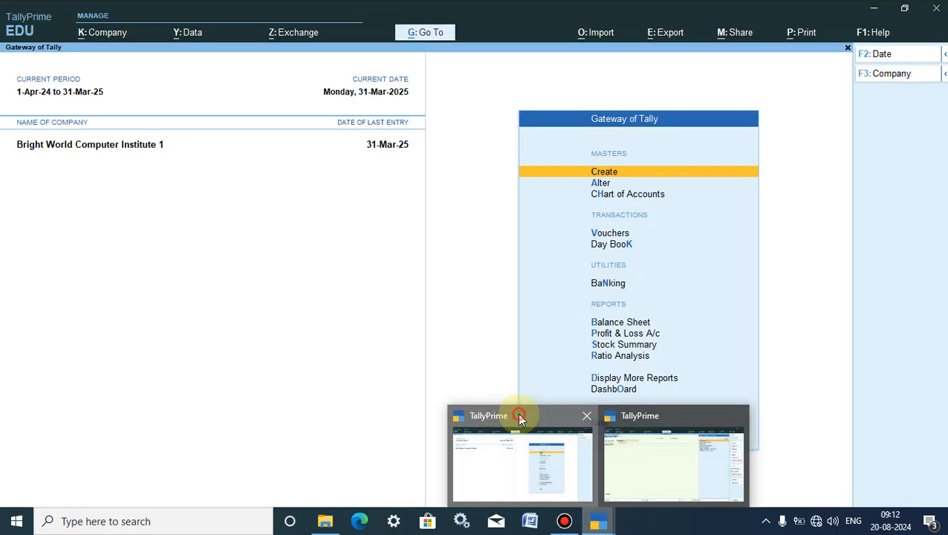
{"action": "left_click", "coordinate": [518, 414]}
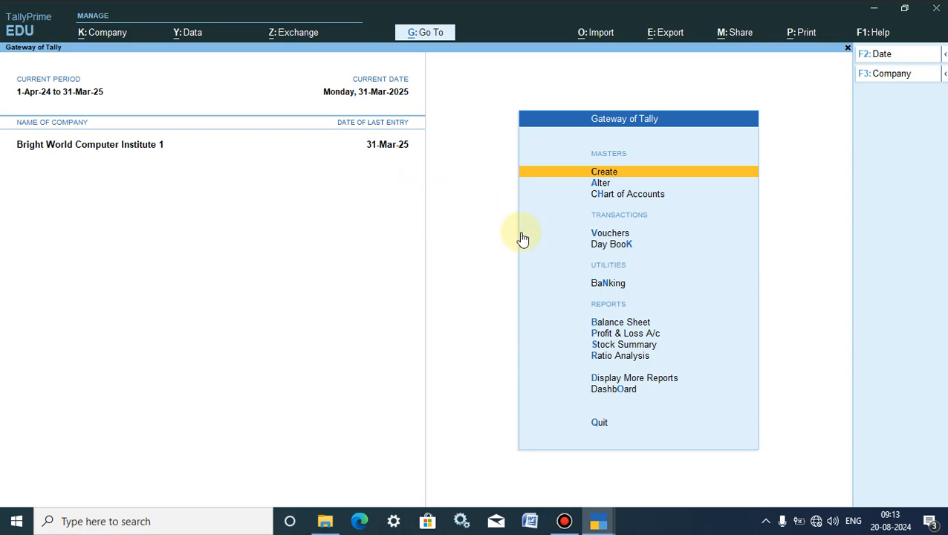
{"action": "left_click", "coordinate": [612, 175]}
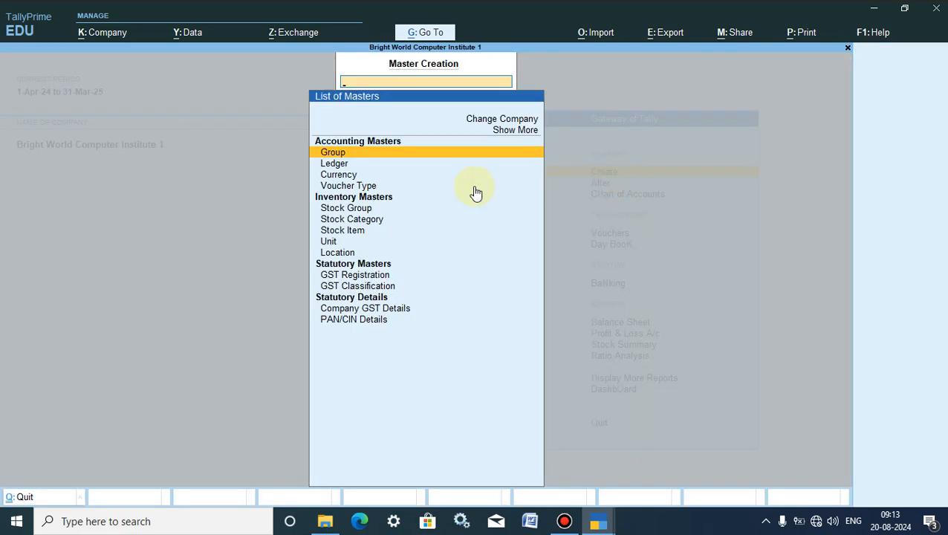
{"action": "left_click", "coordinate": [329, 163]}
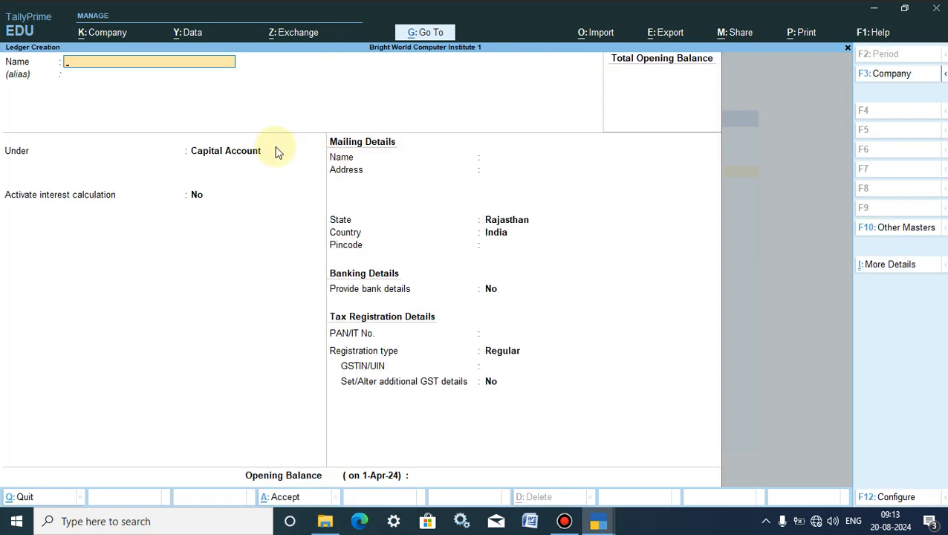
{"action": "key", "text": "Escape"}
{"action": "key", "text": "y"}
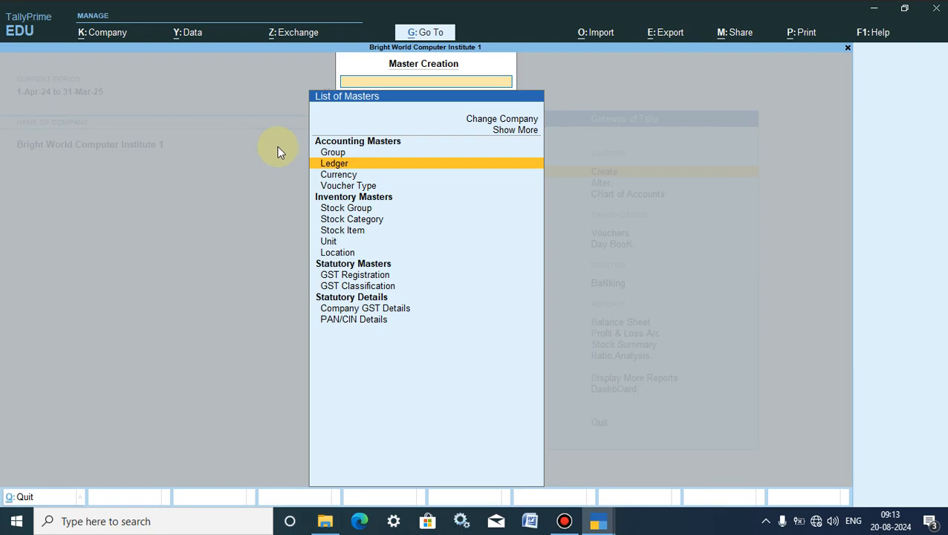
{"action": "key", "text": "Escape"}
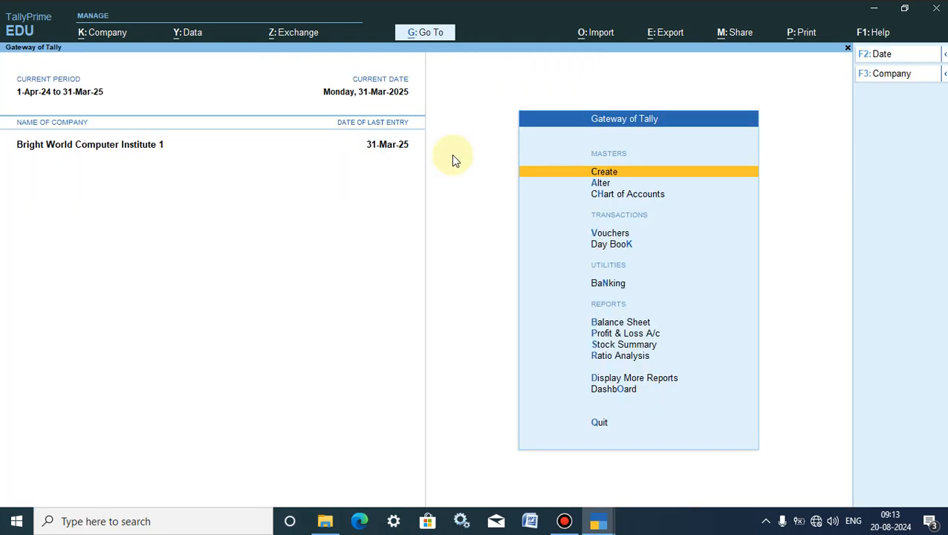
Step: Open the Credit Sales ledger for alteration, review its details, and accept it before returning to the Gateway of Tally
{"action": "left_click", "coordinate": [601, 184]}
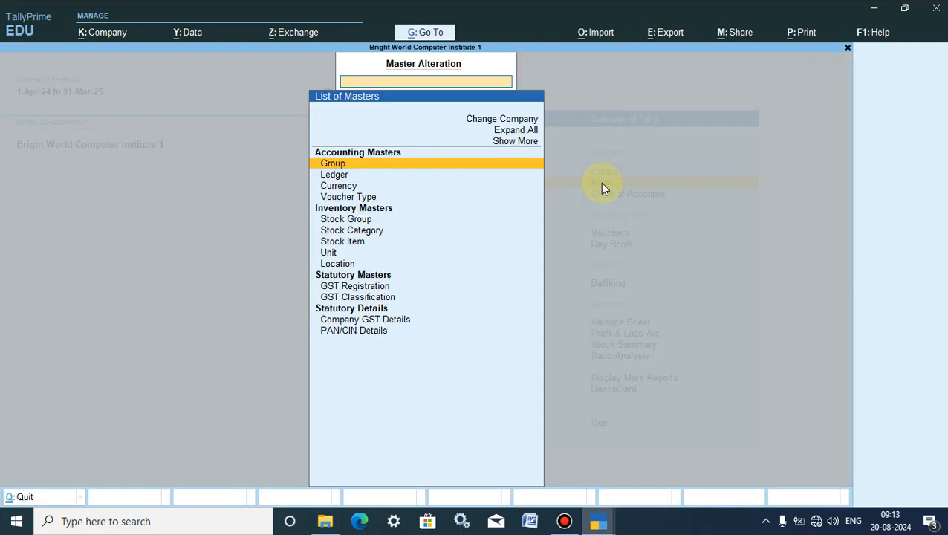
{"action": "left_click", "coordinate": [334, 175]}
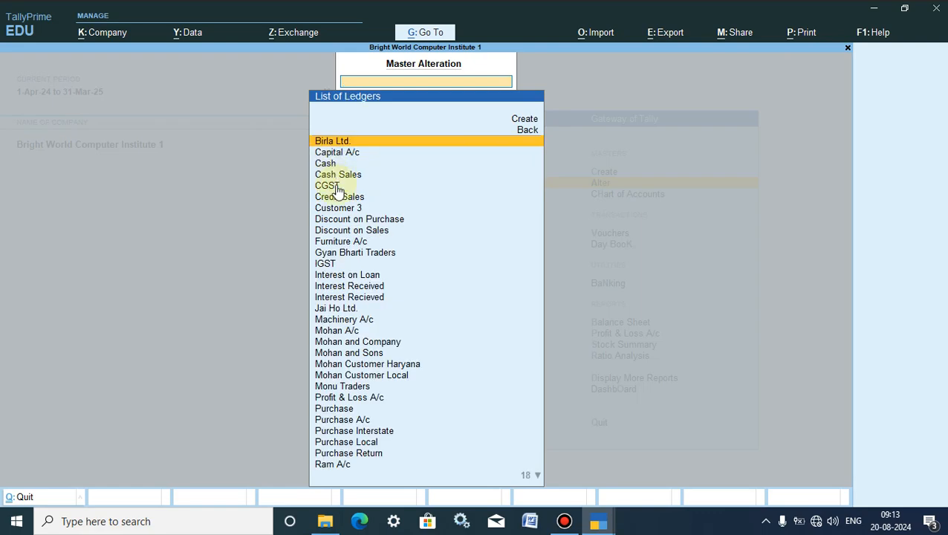
{"action": "type", "text": "Cre"}
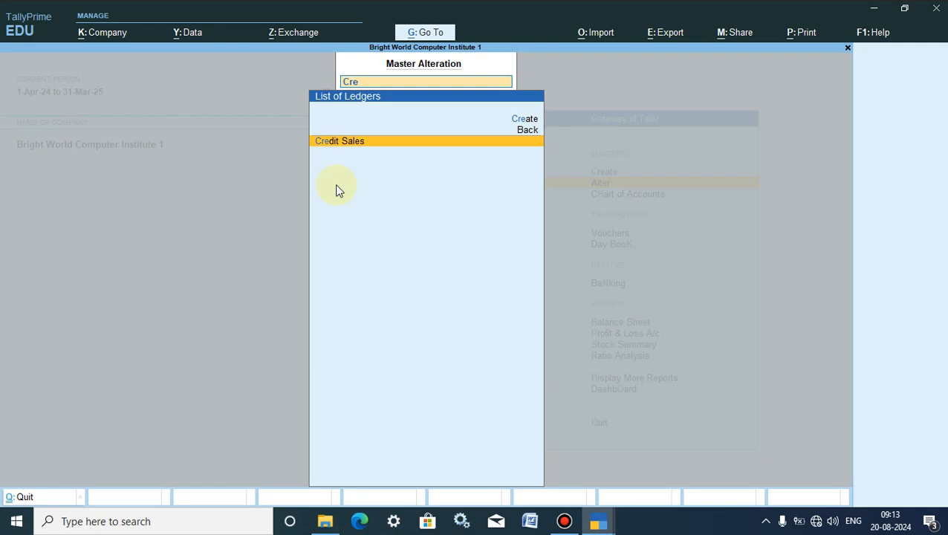
{"action": "left_click", "coordinate": [336, 190]}
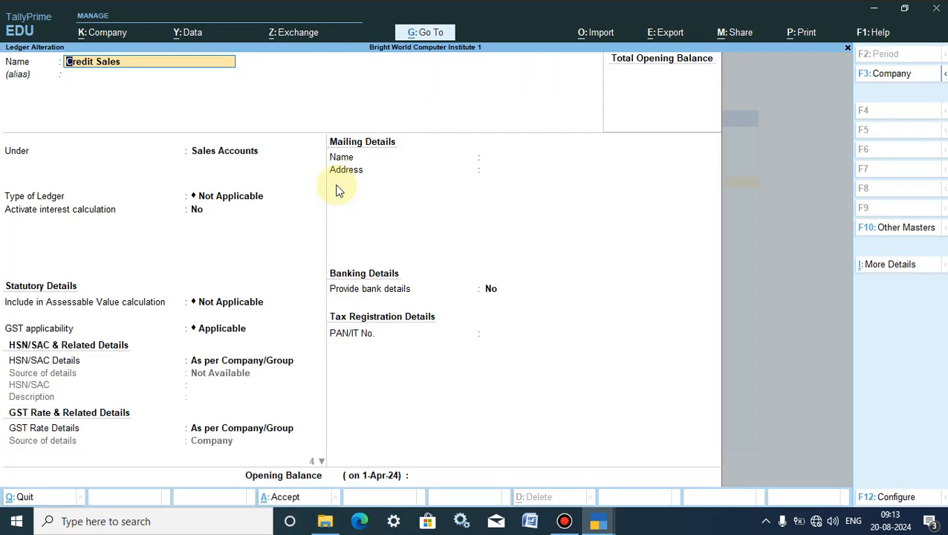
{"action": "left_click", "coordinate": [114, 62]}
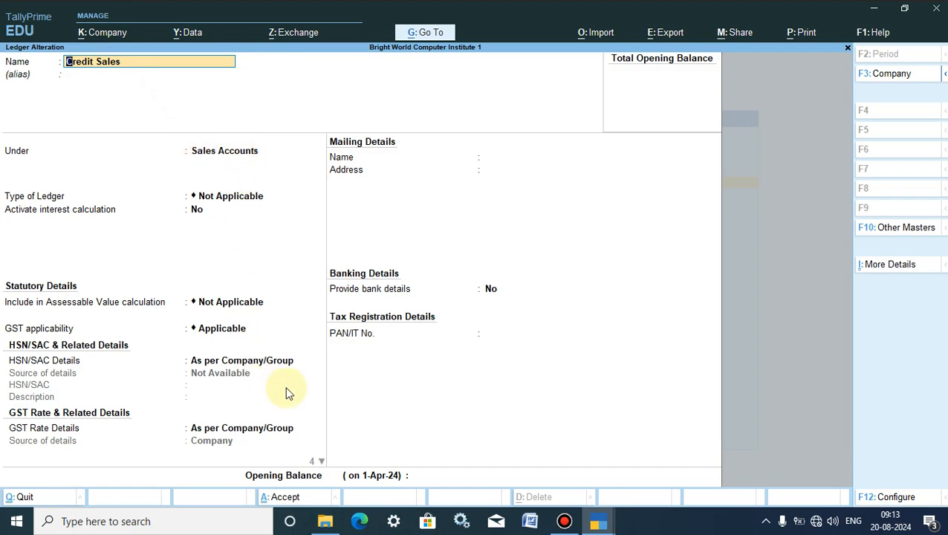
{"action": "left_click", "coordinate": [286, 498]}
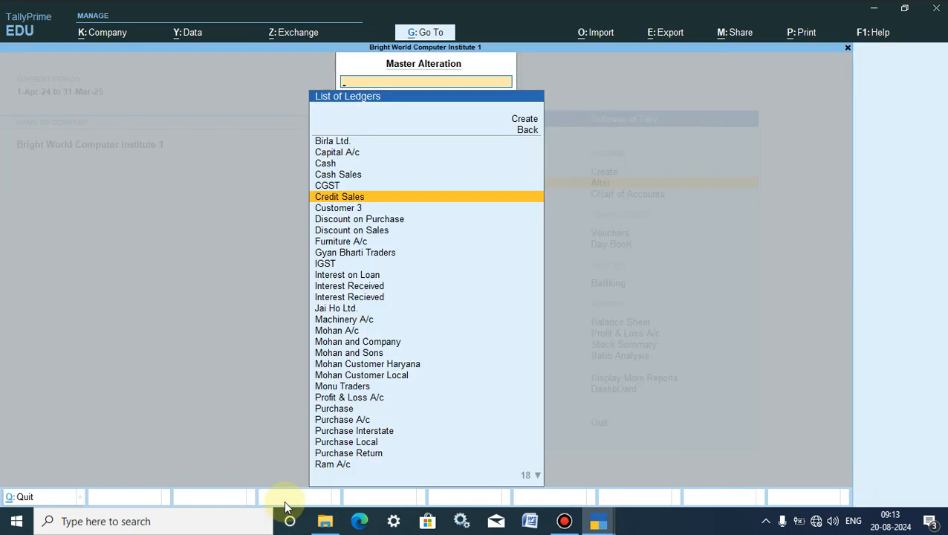
{"action": "key", "text": "Escape"}
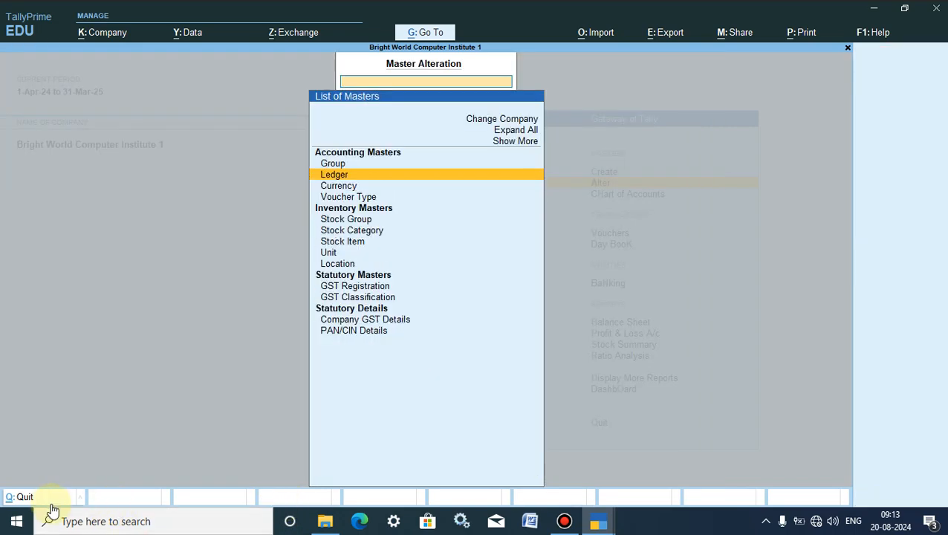
{"action": "left_click", "coordinate": [26, 498]}
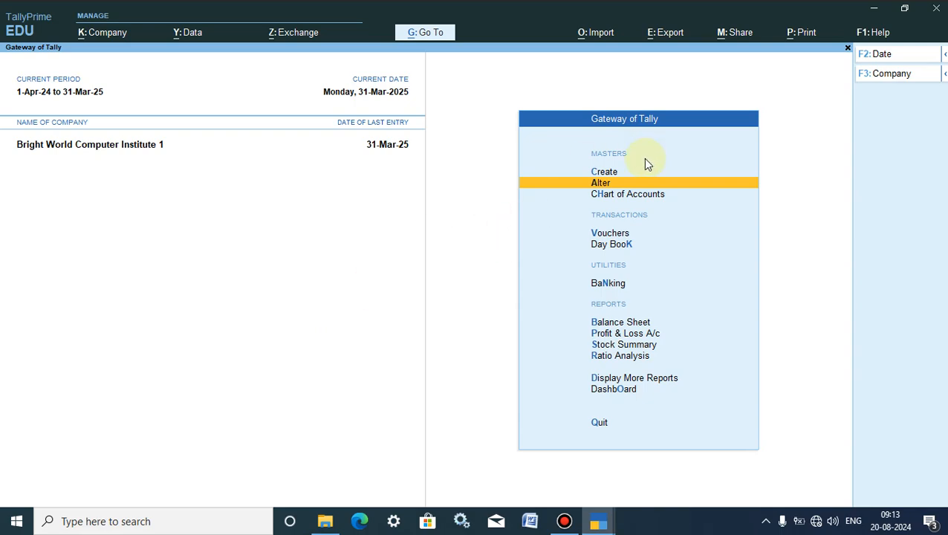
{"action": "left_click", "coordinate": [611, 173]}
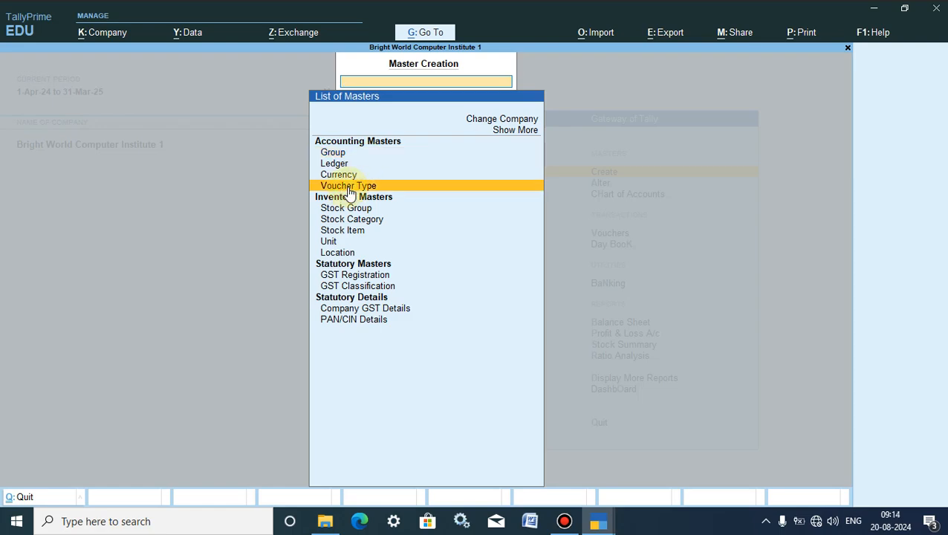
{"action": "left_click", "coordinate": [349, 188]}
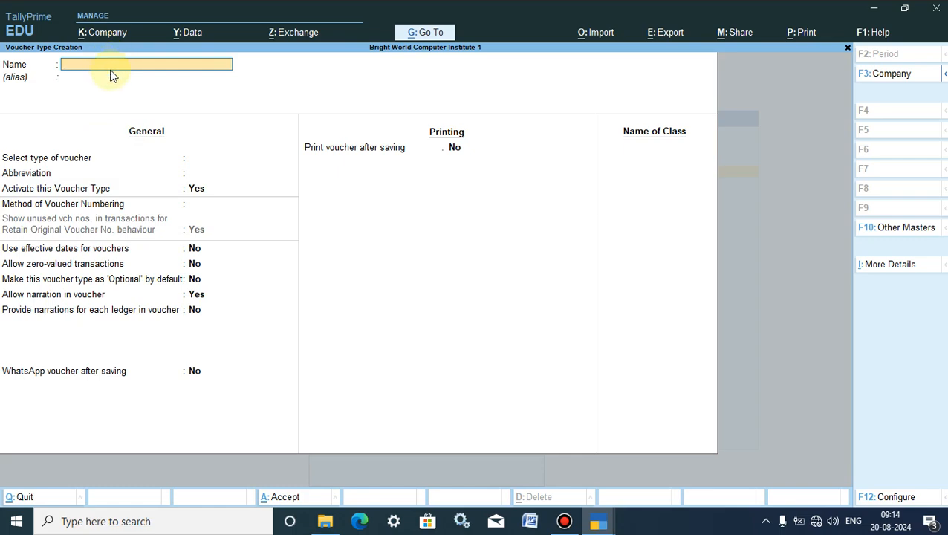
{"action": "key", "text": "Escape"}
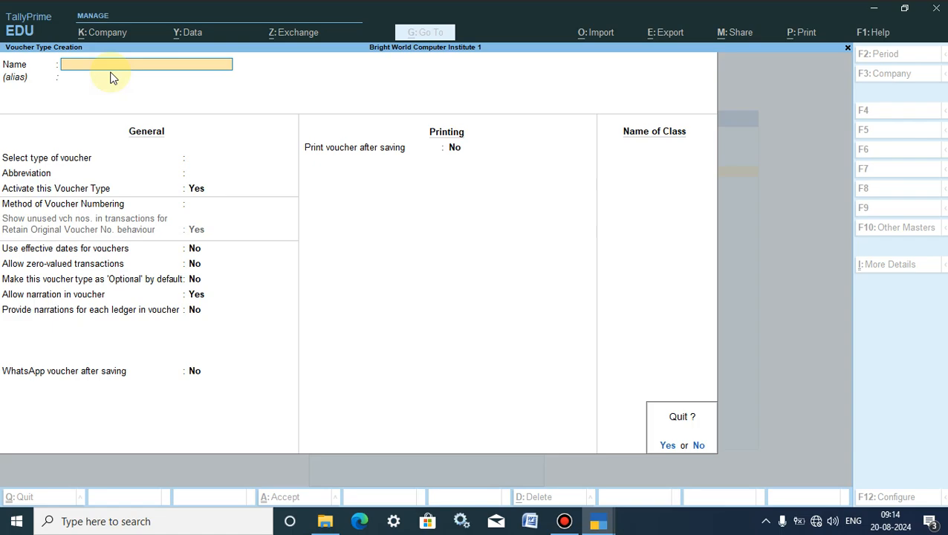
{"action": "key", "text": "Return"}
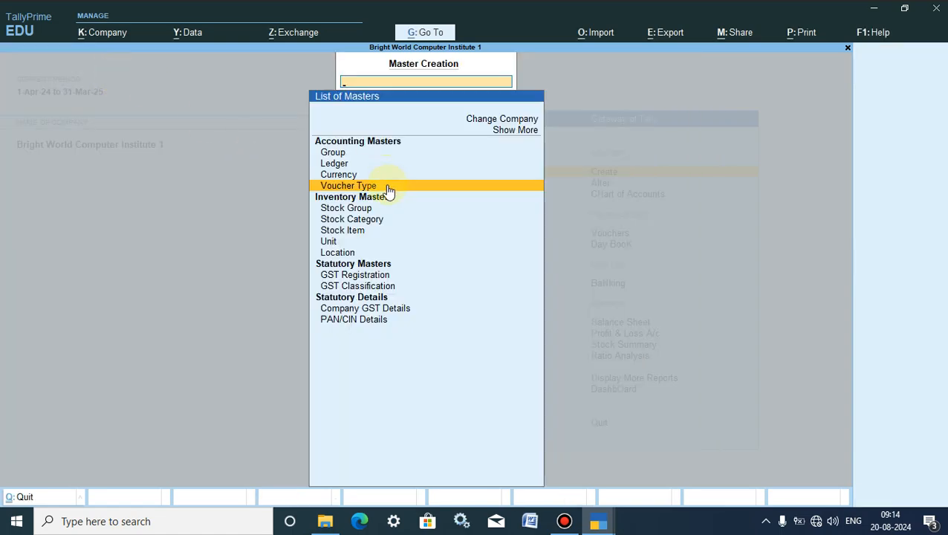
{"action": "key", "text": "Escape"}
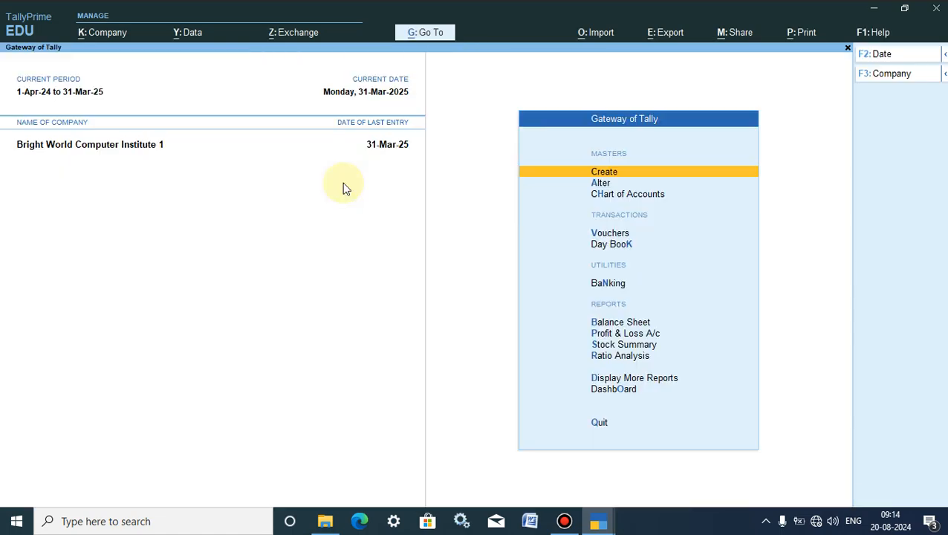
Step: Open the Credit Sales voucher type for alteration and review its abbreviation and default print title
{"action": "left_click", "coordinate": [601, 183]}
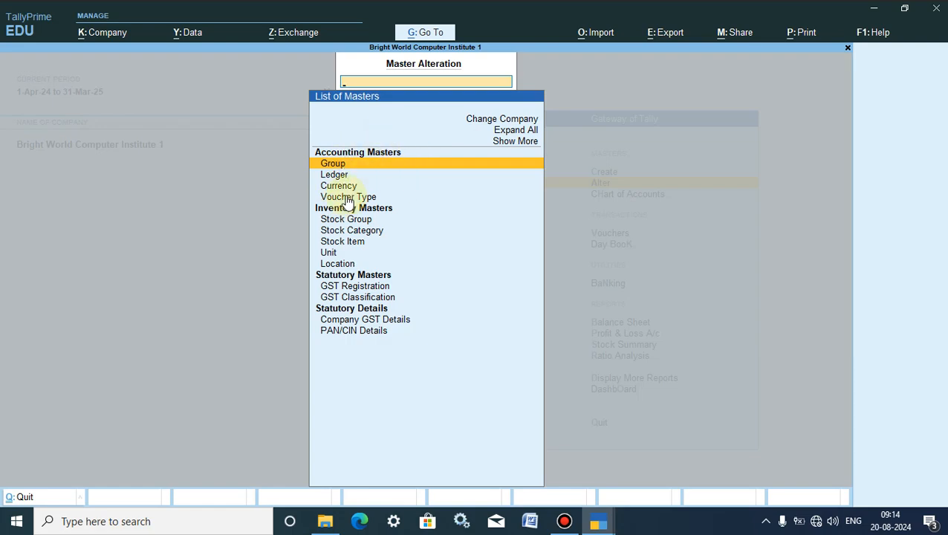
{"action": "left_click", "coordinate": [357, 198]}
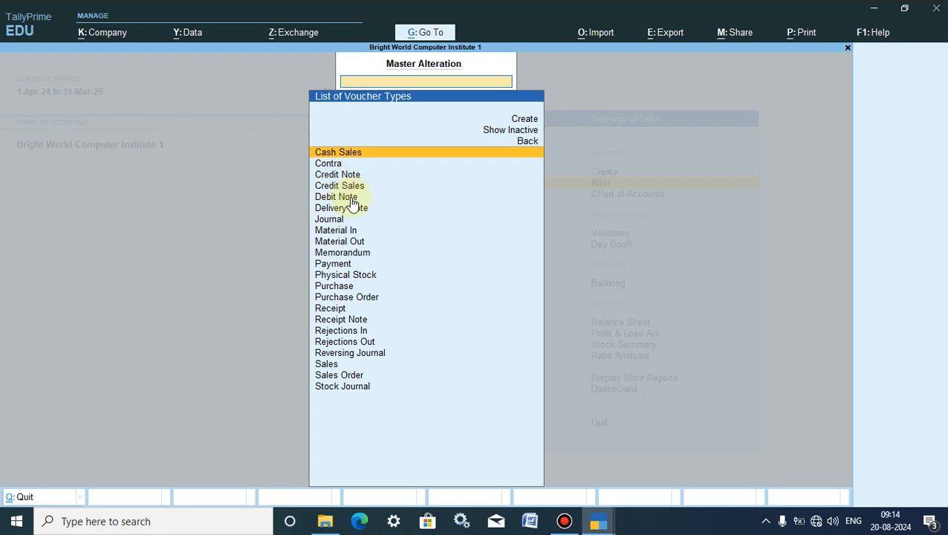
{"action": "type", "text": "Cre"}
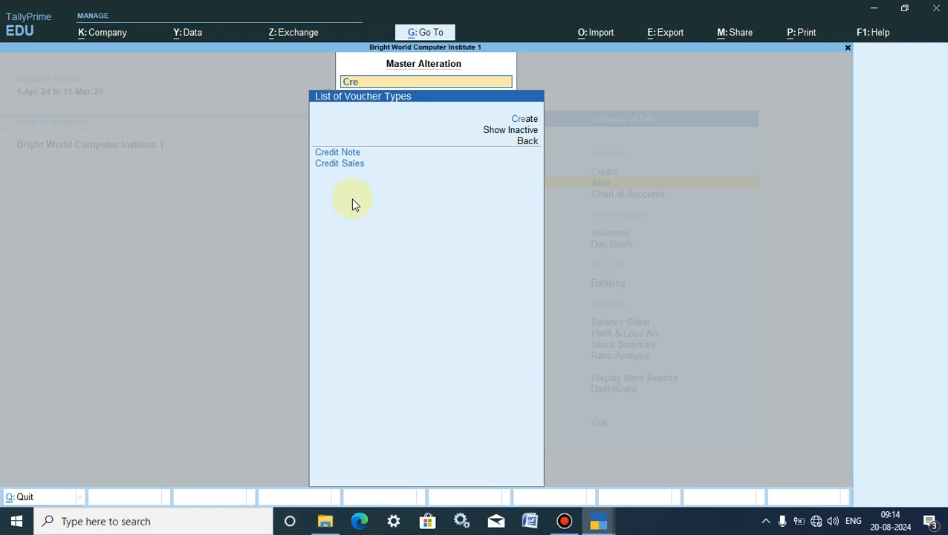
{"action": "left_click", "coordinate": [355, 166]}
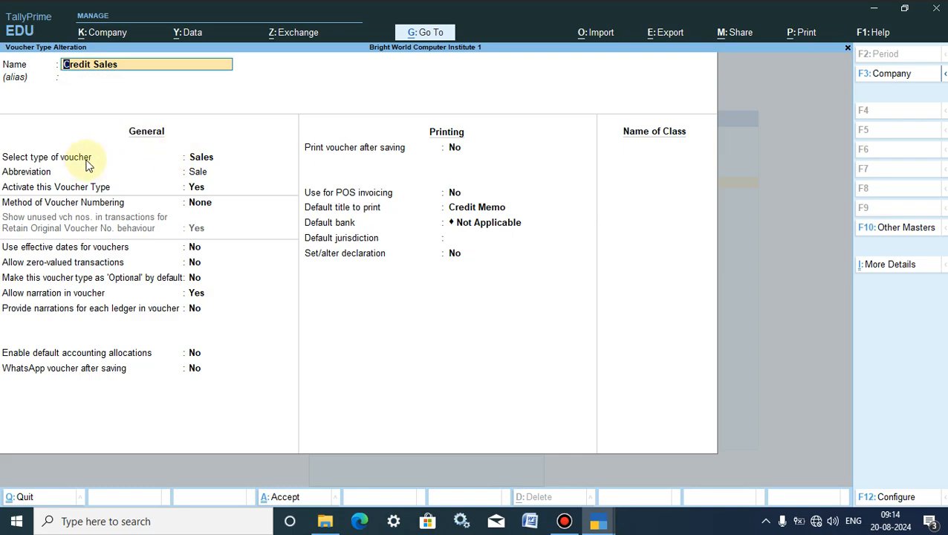
{"action": "left_click", "coordinate": [194, 170]}
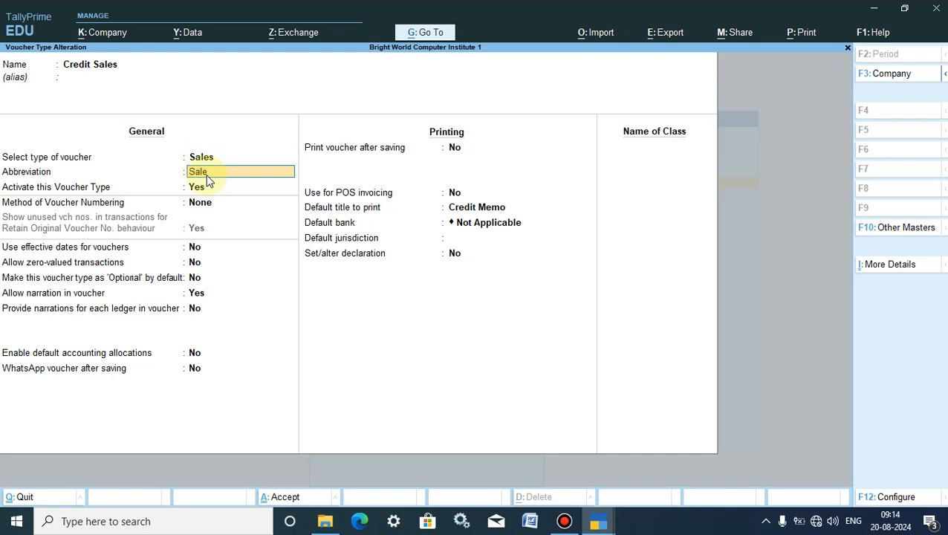
{"action": "left_click", "coordinate": [476, 212]}
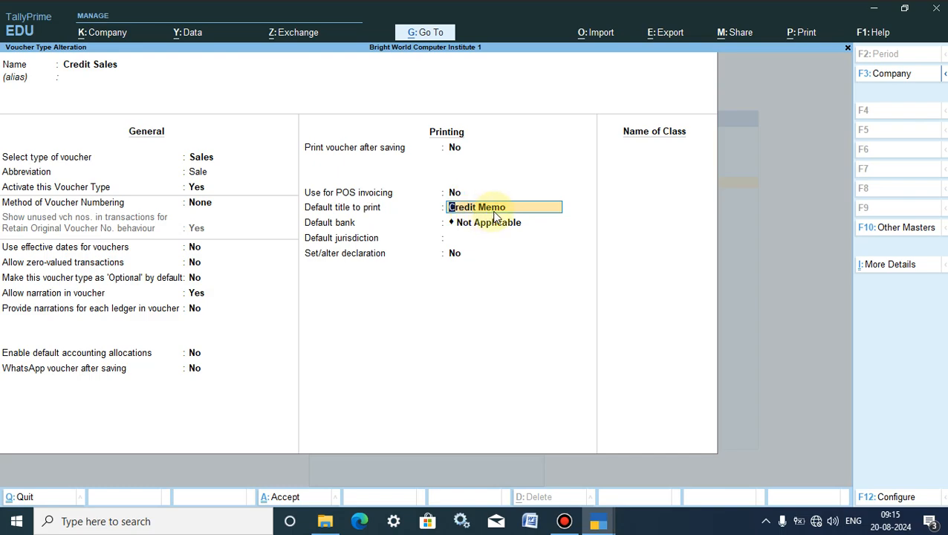
Step: Add a voucher class named Credit Sales to the voucher type
{"action": "left_click", "coordinate": [644, 154]}
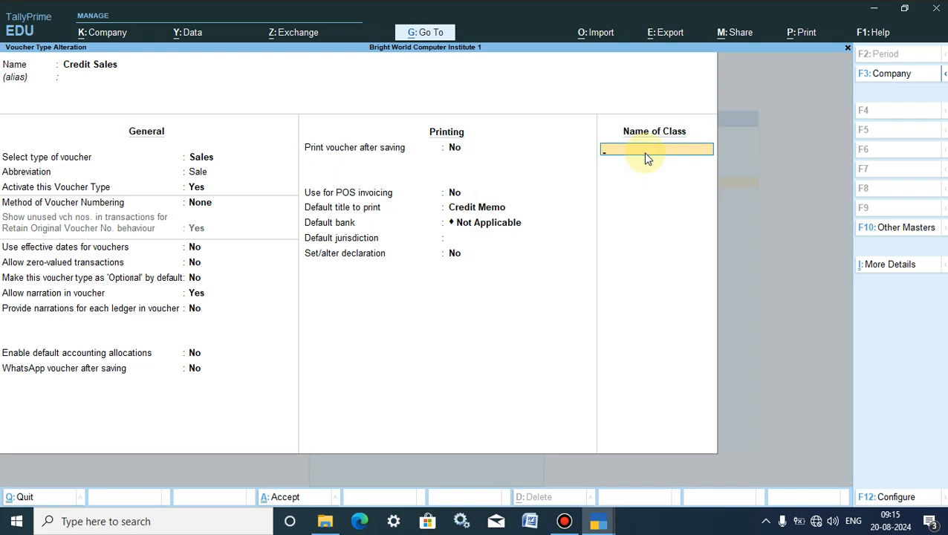
{"action": "type", "text": "Credit Sales"}
{"action": "key", "text": "Return"}
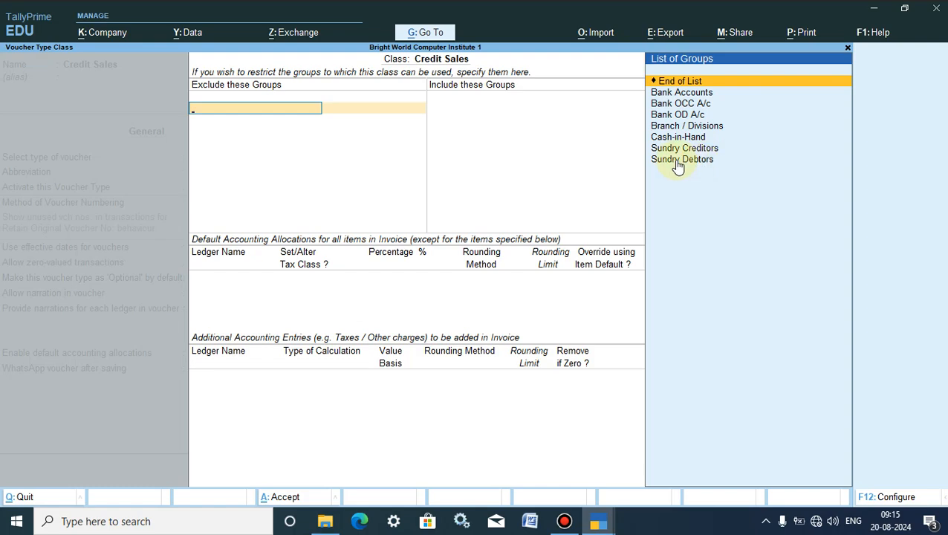
Step: Exclude no groups from the Credit Sales class and include only the Sundry Debtors group
{"action": "left_click", "coordinate": [682, 81]}
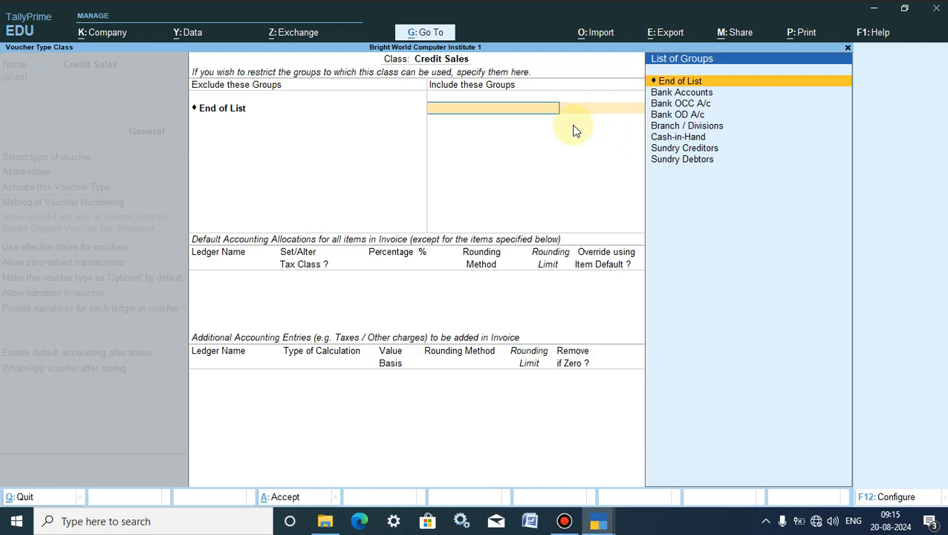
{"action": "left_click", "coordinate": [676, 150]}
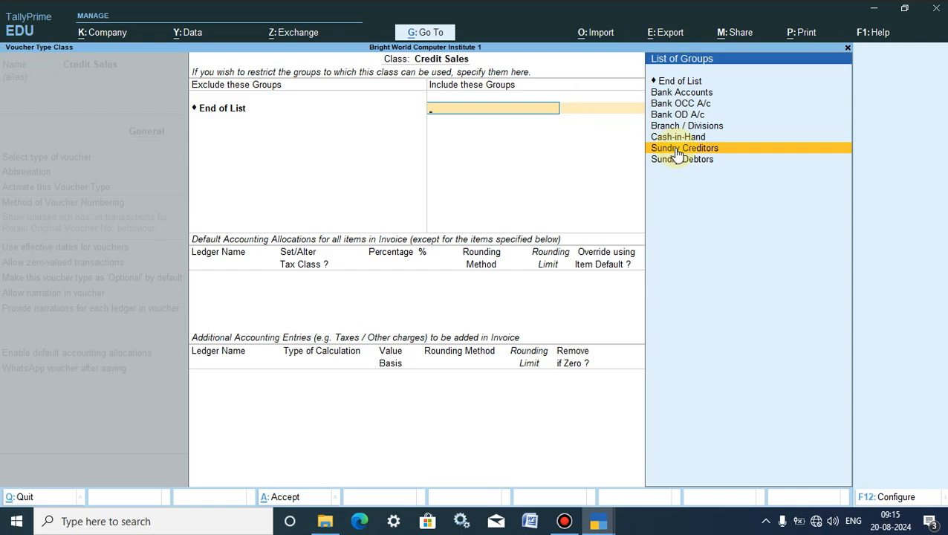
{"action": "left_click", "coordinate": [677, 161]}
{"action": "left_click", "coordinate": [677, 160]}
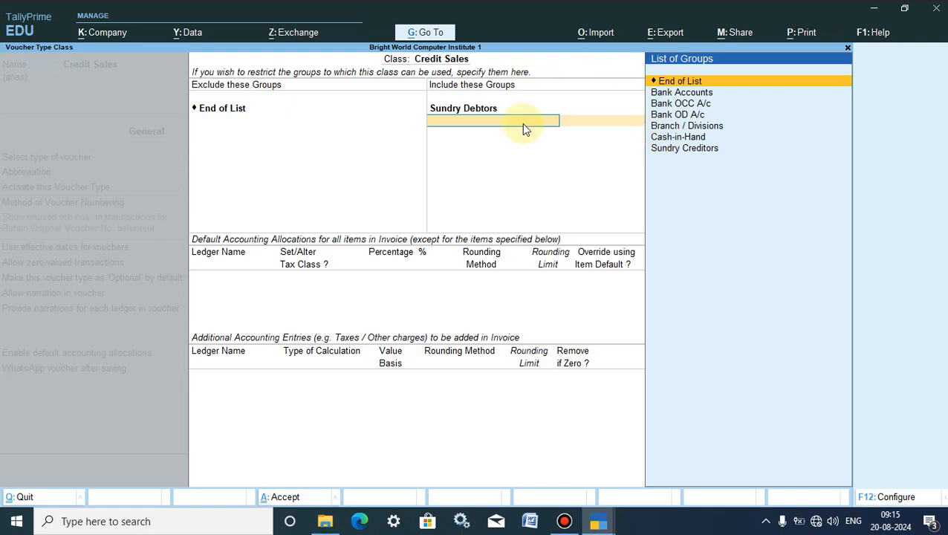
{"action": "left_click", "coordinate": [678, 83]}
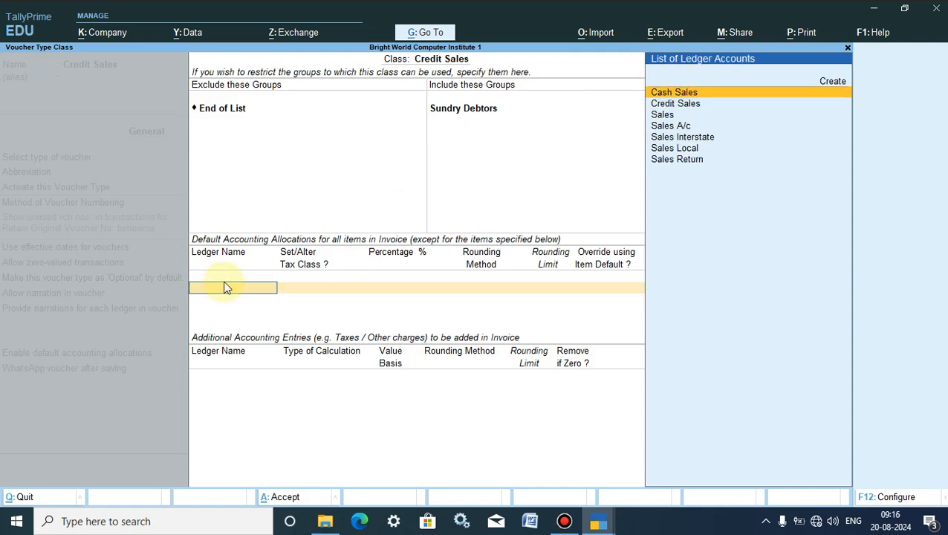
Step: Set the class's default accounting allocation to the Credit Sales ledger, keeping tax class alteration at No and the percentage at 100 %
{"action": "left_click", "coordinate": [680, 104]}
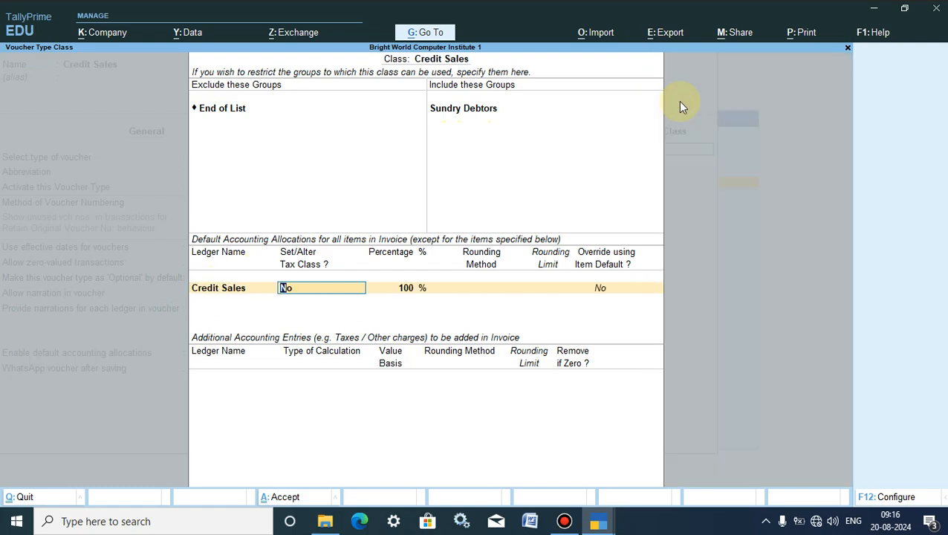
{"action": "key", "text": "BackSpace"}
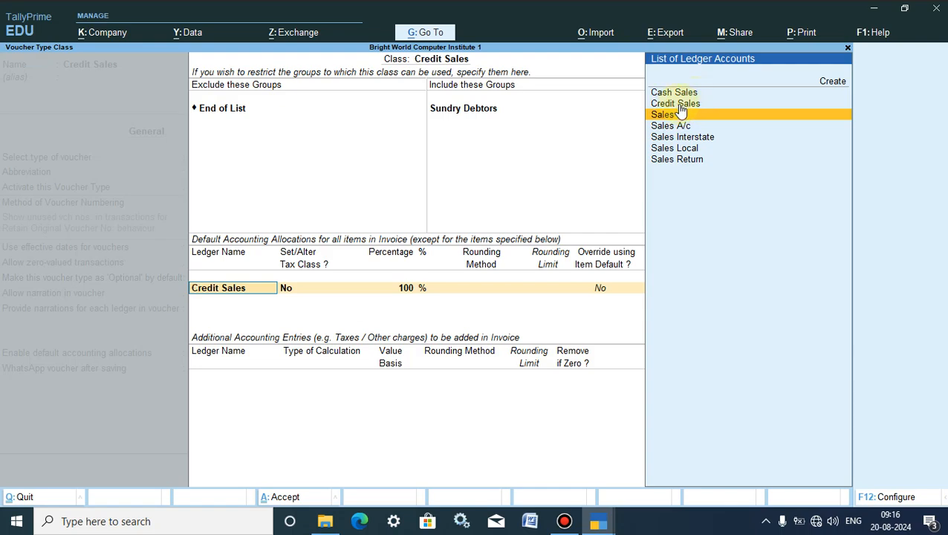
{"action": "left_click", "coordinate": [675, 104]}
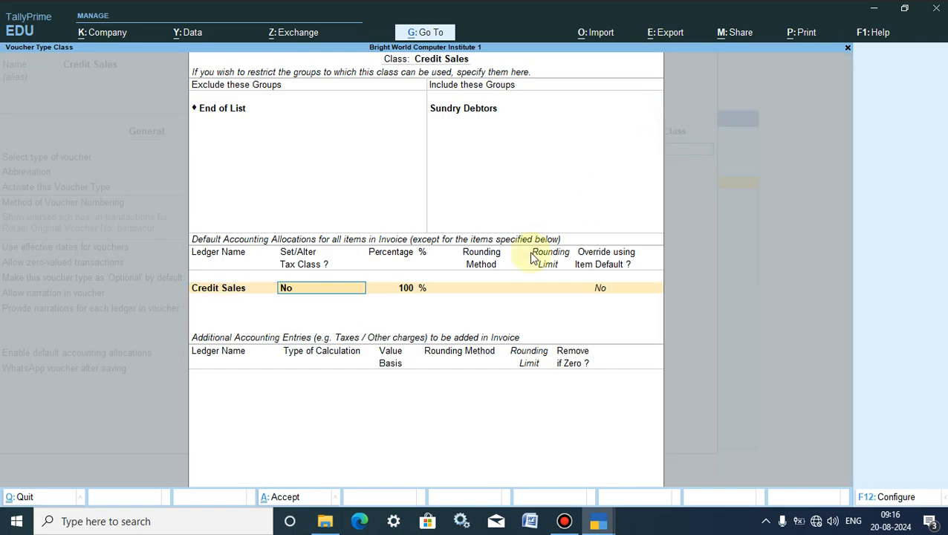
{"action": "key", "text": "Return"}
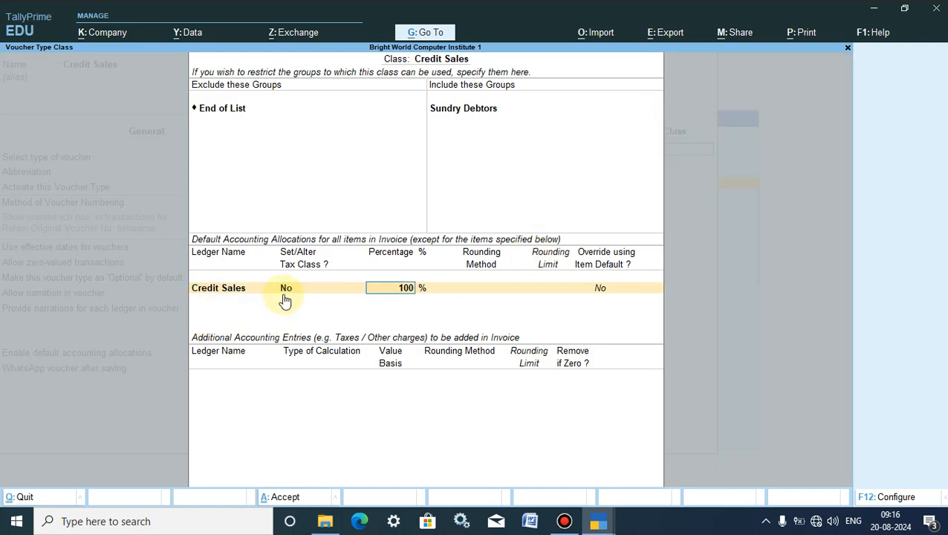
{"action": "key", "text": "Return"}
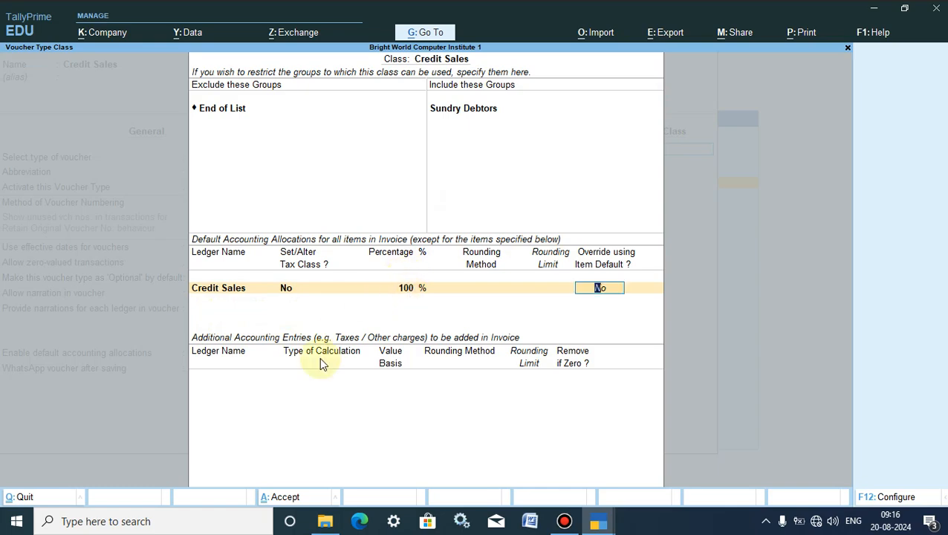
Step: Accept the Credit Sales class and save the altered voucher type, returning to the Gateway of Tally
{"action": "left_click", "coordinate": [281, 502]}
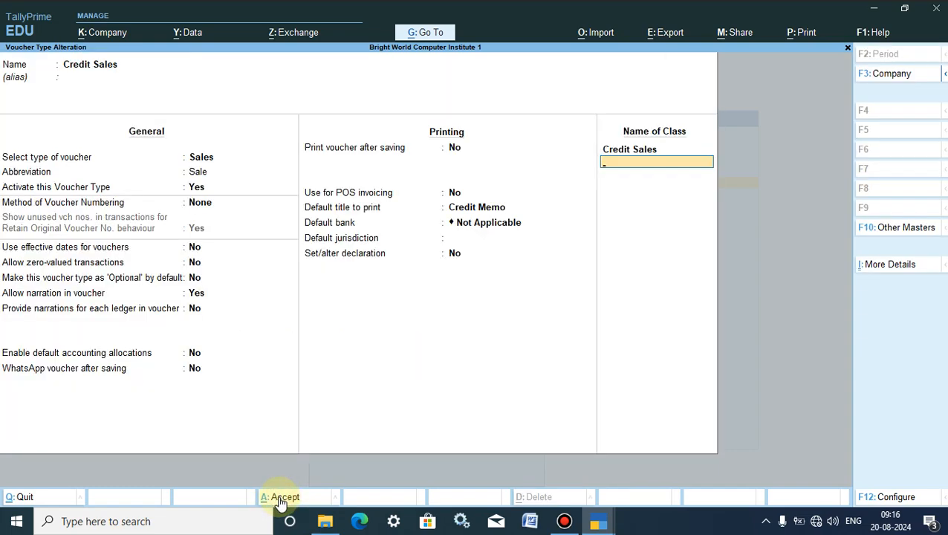
{"action": "left_click", "coordinate": [281, 502]}
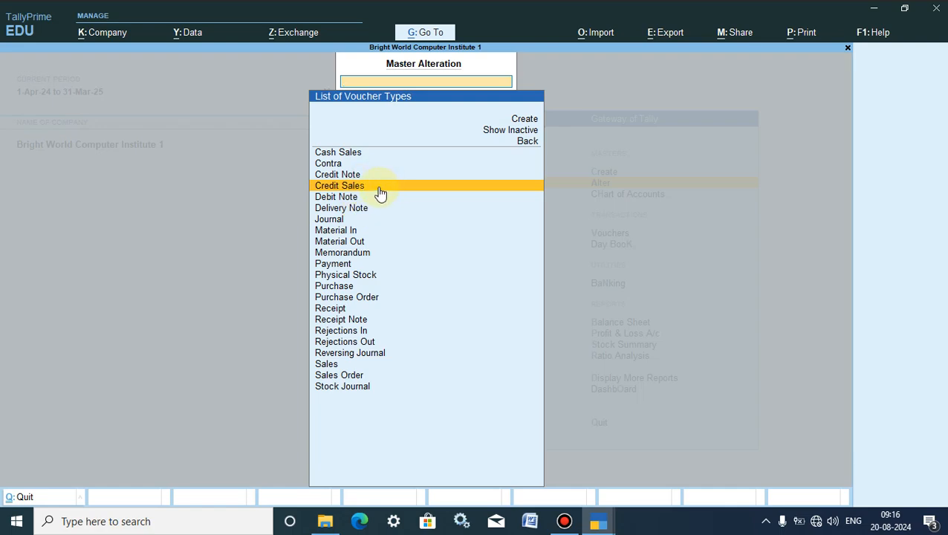
{"action": "left_click", "coordinate": [24, 498]}
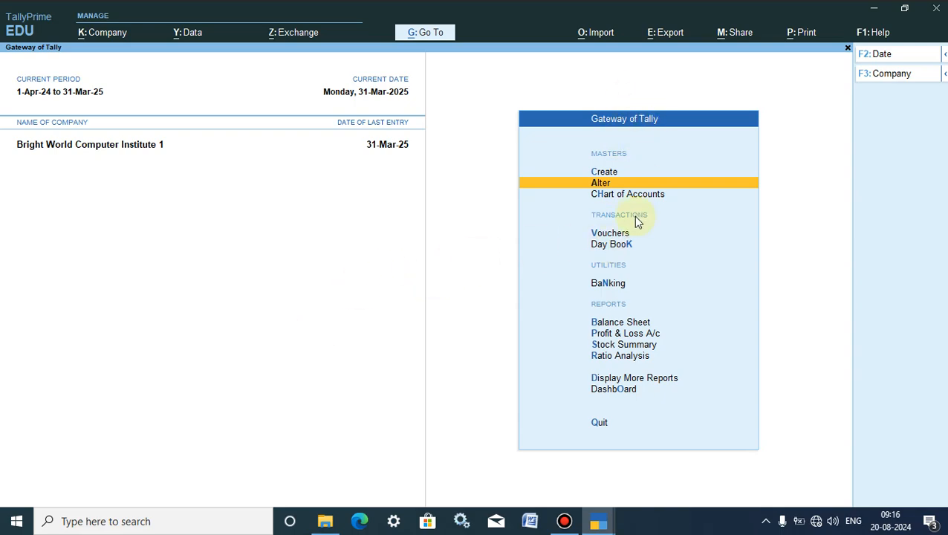
Step: Start a new sales voucher using the Credit Sales voucher type and the Credit Sales voucher class
{"action": "left_click", "coordinate": [620, 233]}
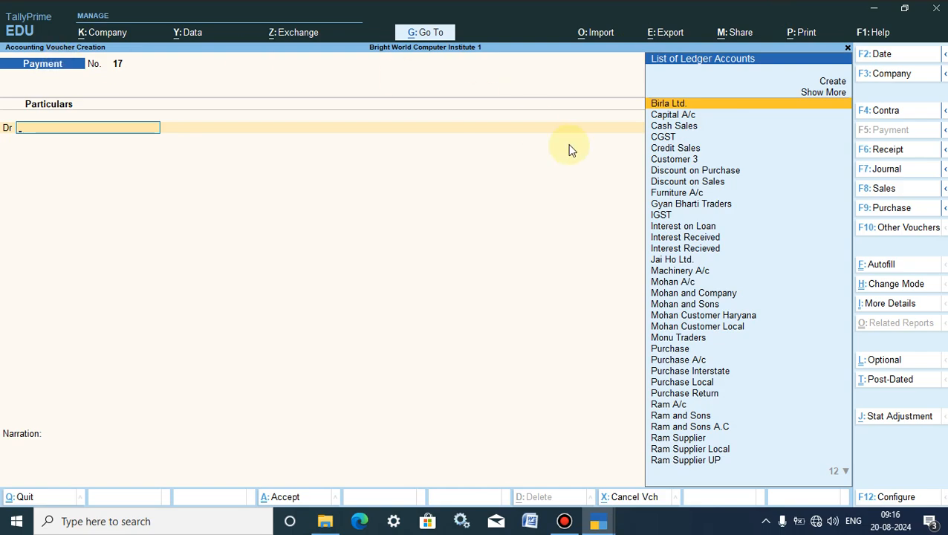
{"action": "left_click", "coordinate": [881, 190]}
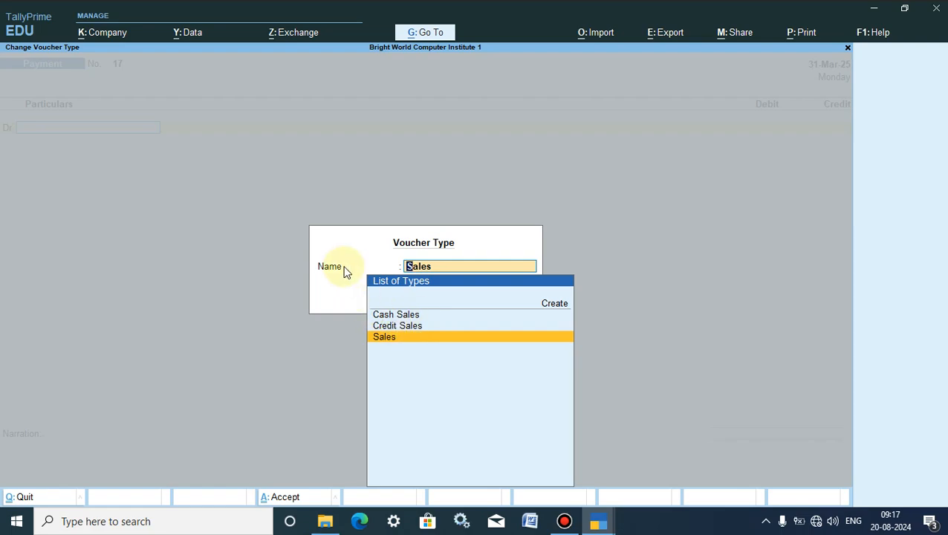
{"action": "left_click", "coordinate": [396, 326]}
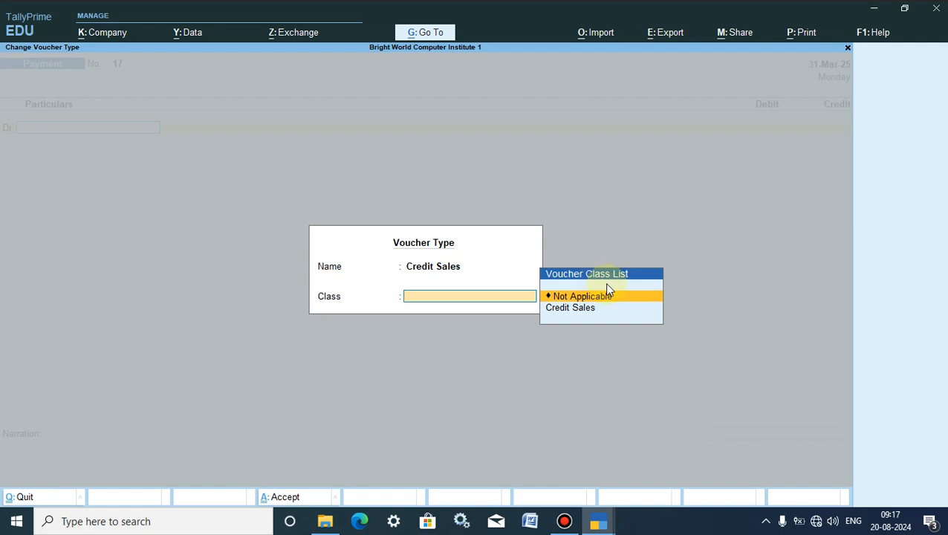
{"action": "left_click", "coordinate": [570, 307]}
{"action": "left_click", "coordinate": [570, 312]}
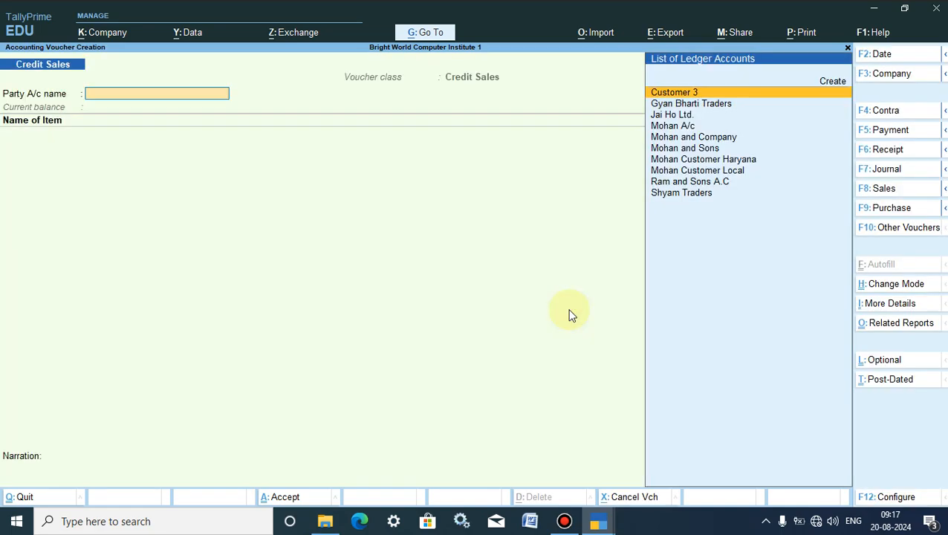